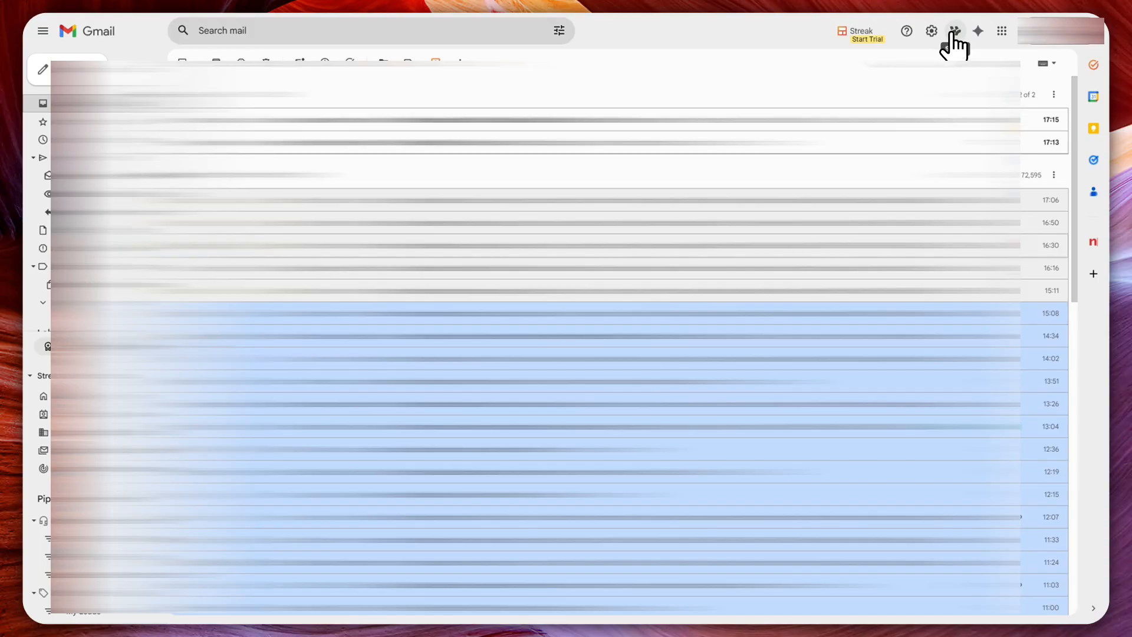
- Open Google Workspace Studio from Gmail and open the box for describing a task for Gemini
click(954, 32)
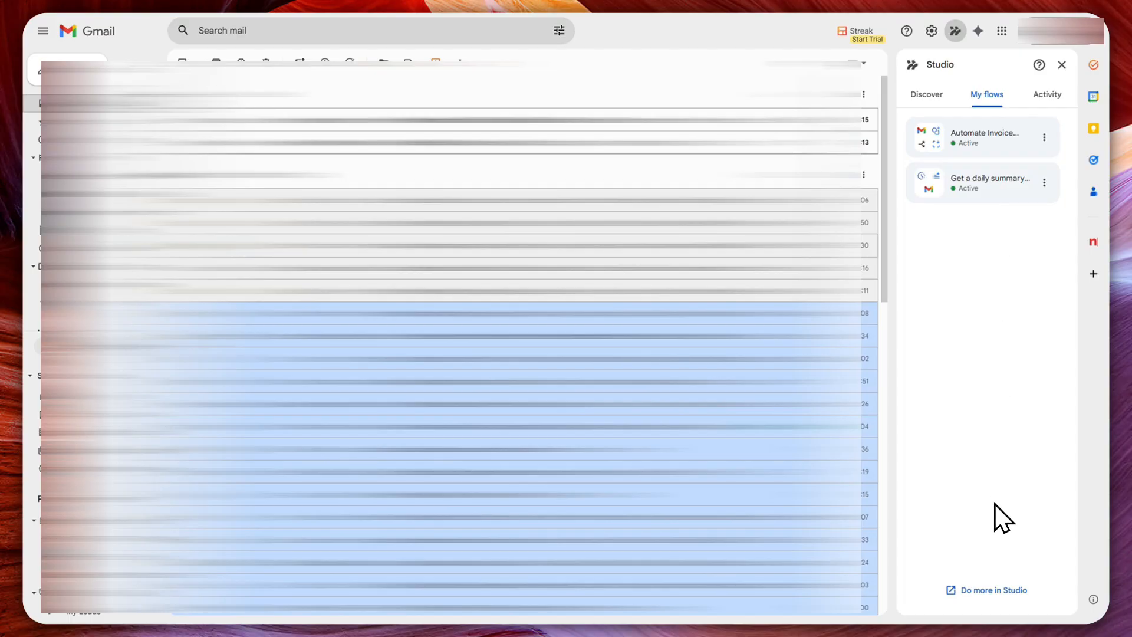
click(993, 592)
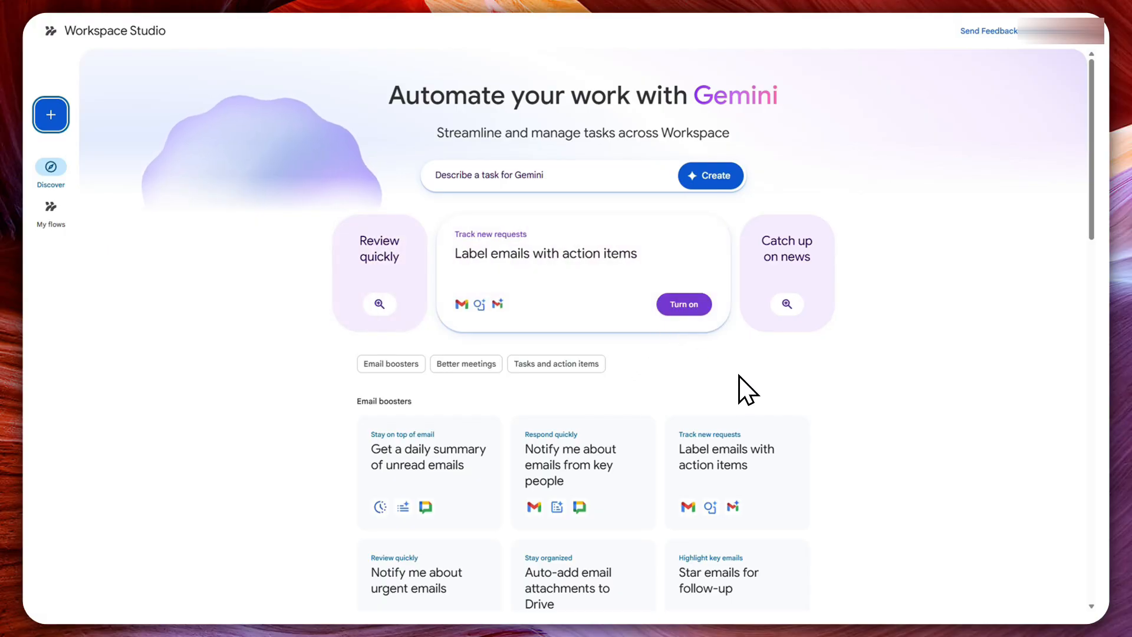
click(547, 177)
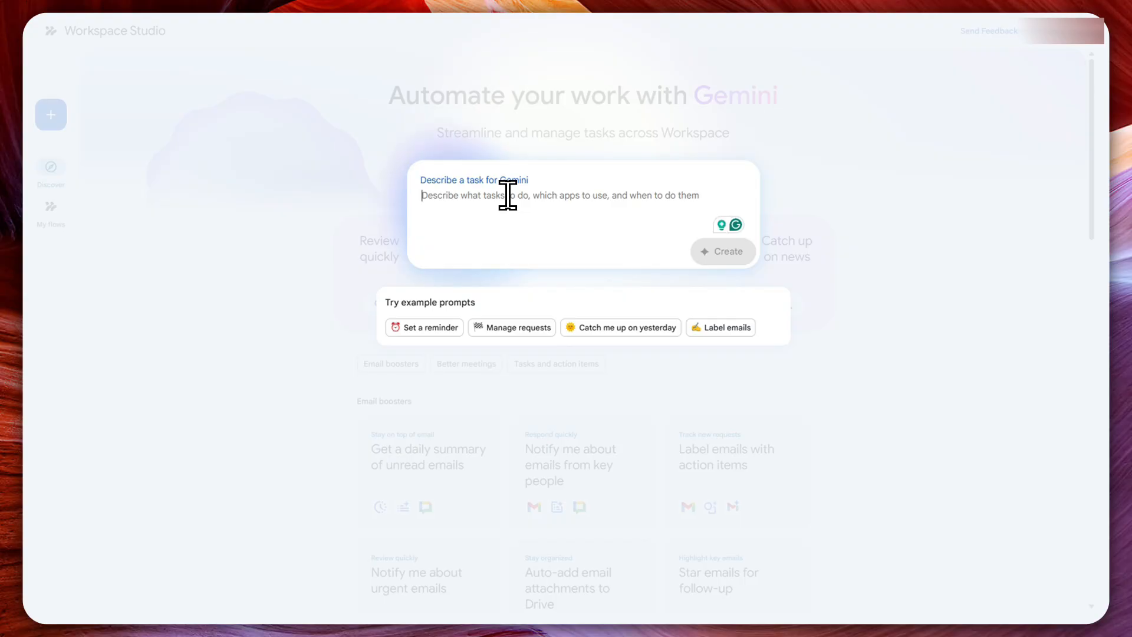
- Enter the Gemini prompt "Check any emails that are invoices and has an attachment. Then create a task and save the attachment to google drive"
text(Ch)
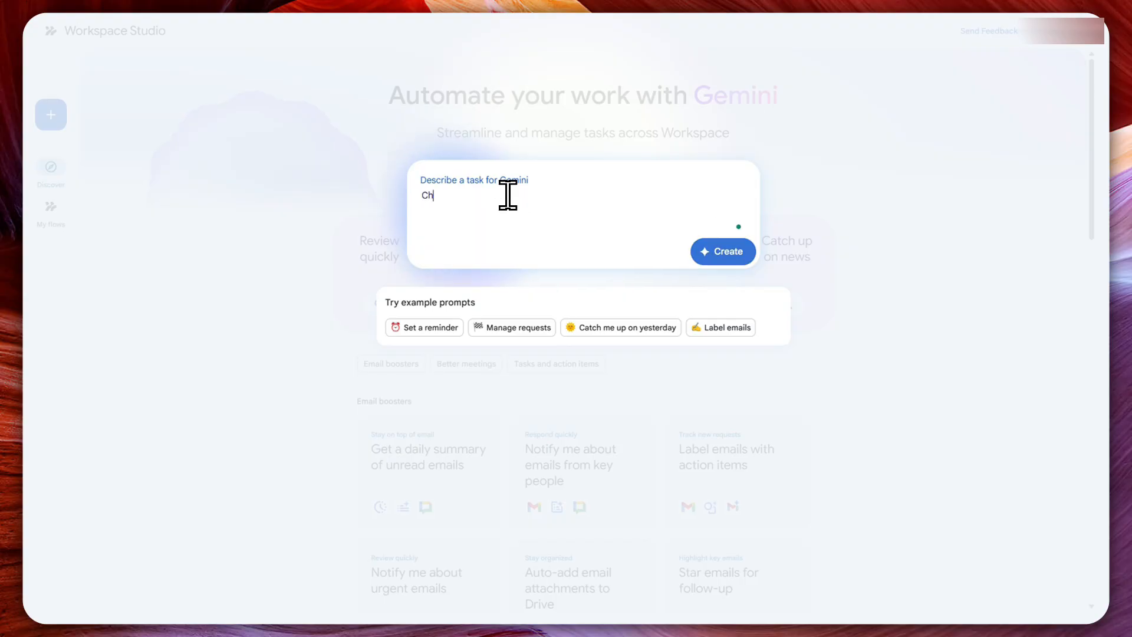
text(eck any ema)
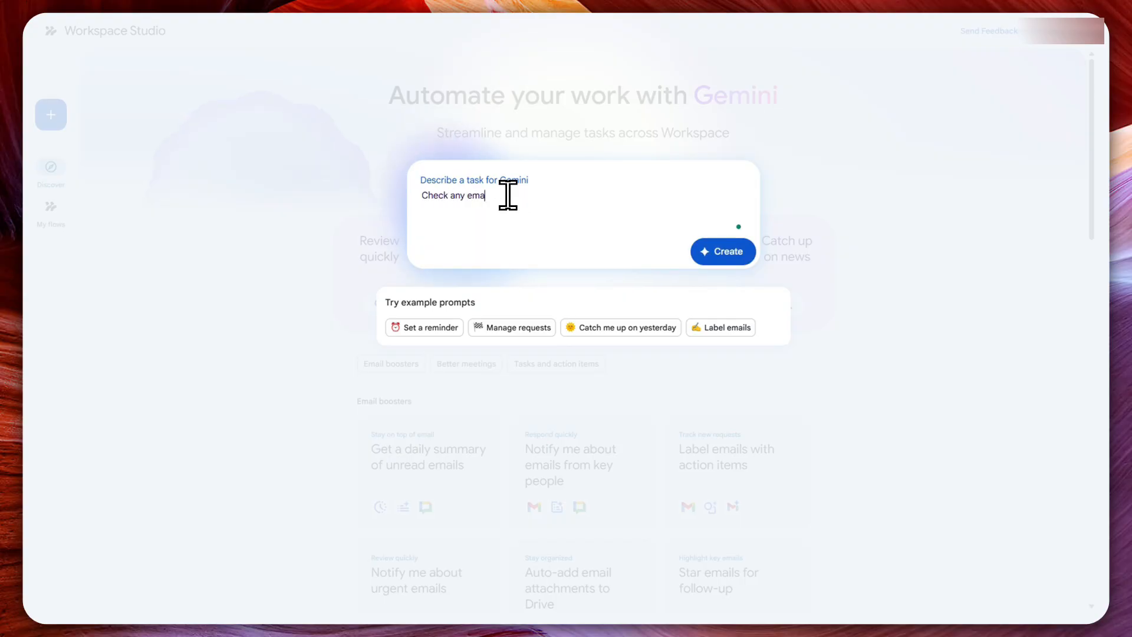
text(ils that are invoices and has an at)
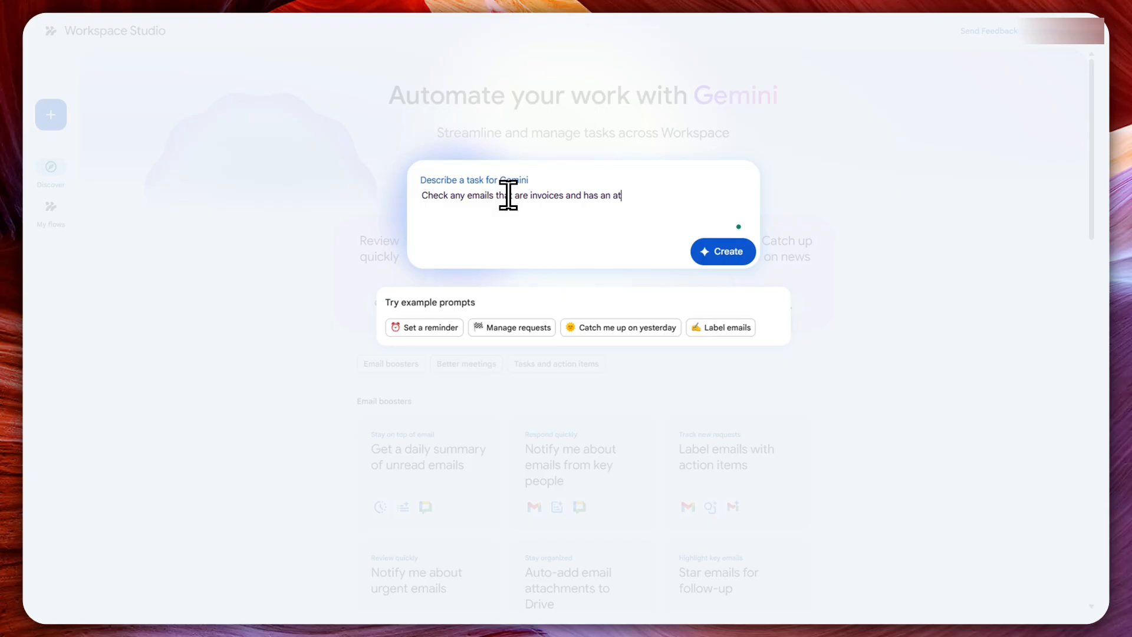
text(taac)
key(BackSpace)
key(BackSpace)
key(BackSpace)
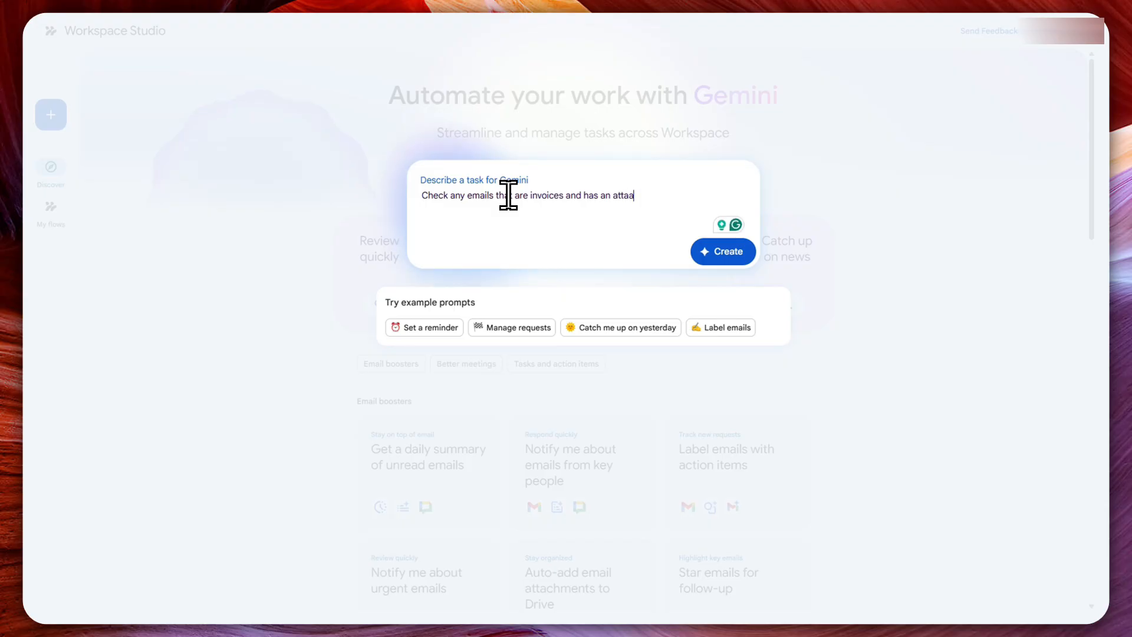
text(achment. Then create a)
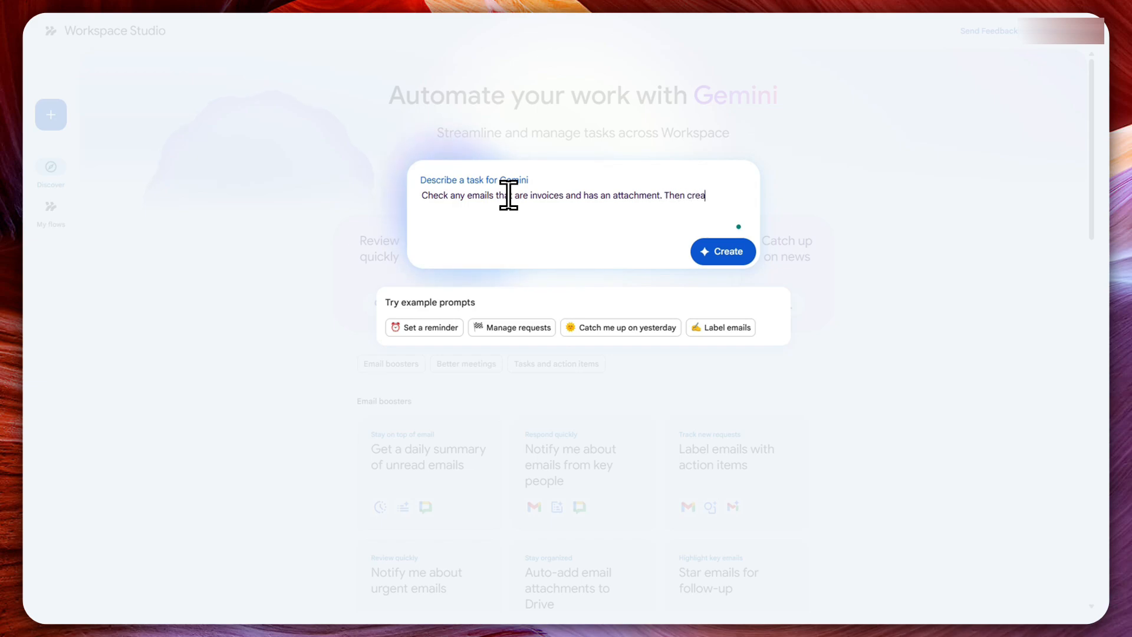
text( task)
text( and save th)
text(e atta)
text(chment to )
text(google drive)
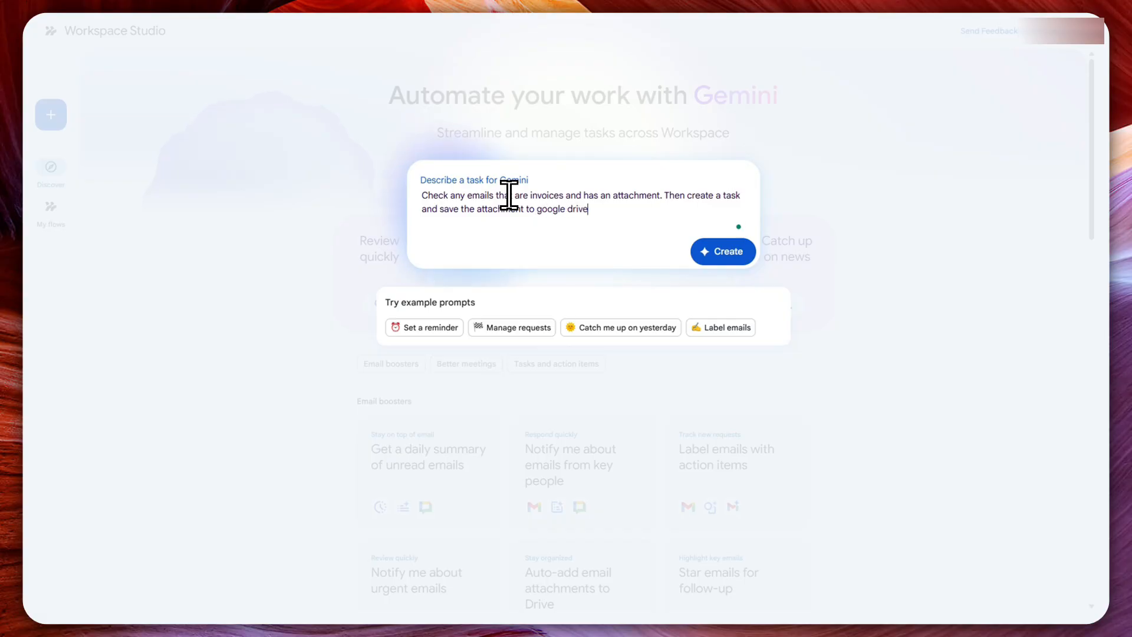
text(. The task must have a due date wh)
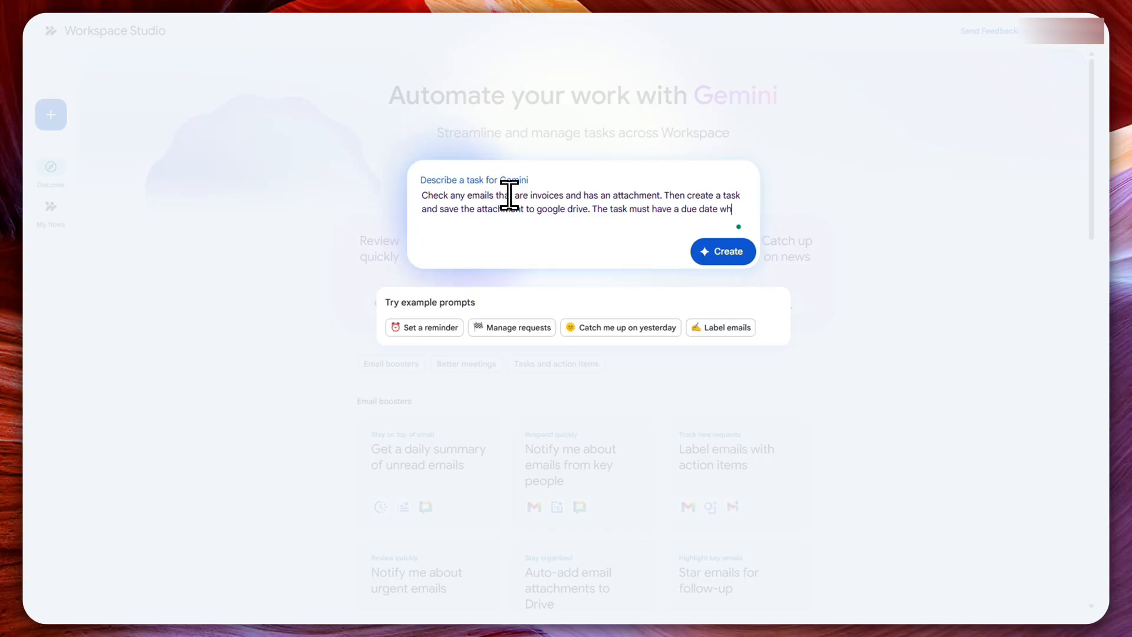
text(ich is the in)
text(vo)
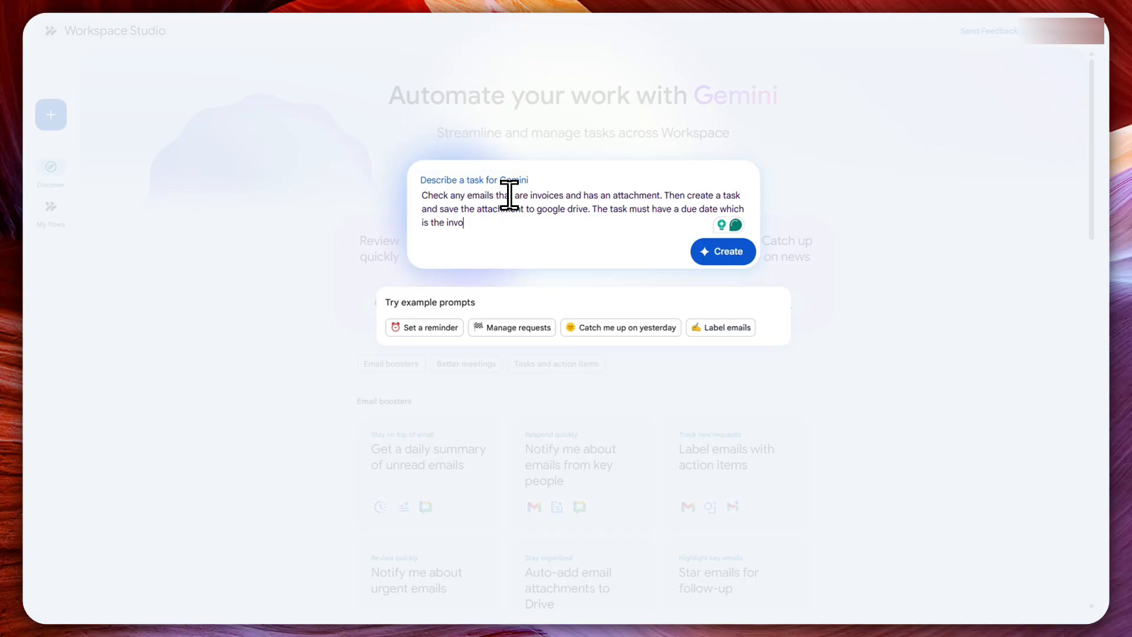
text(ice due t)
text(ate.)
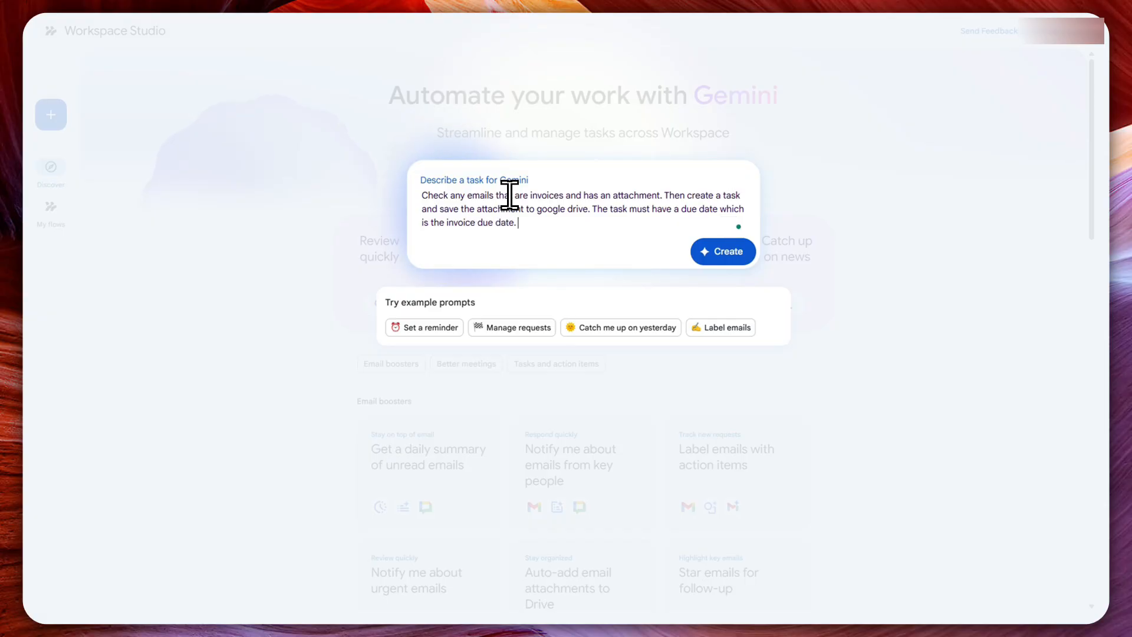
text( Send a reminder when it's )
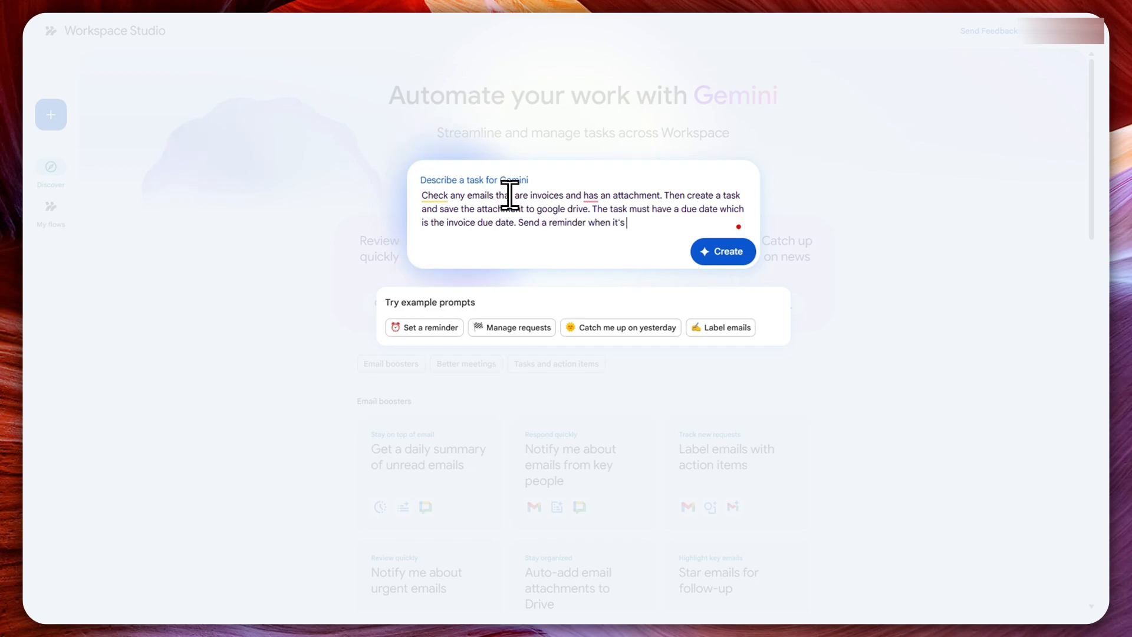
text(due.)
- Finish the prompt with "Send a reminder when it's due." and have Gemini create the flow
click(727, 257)
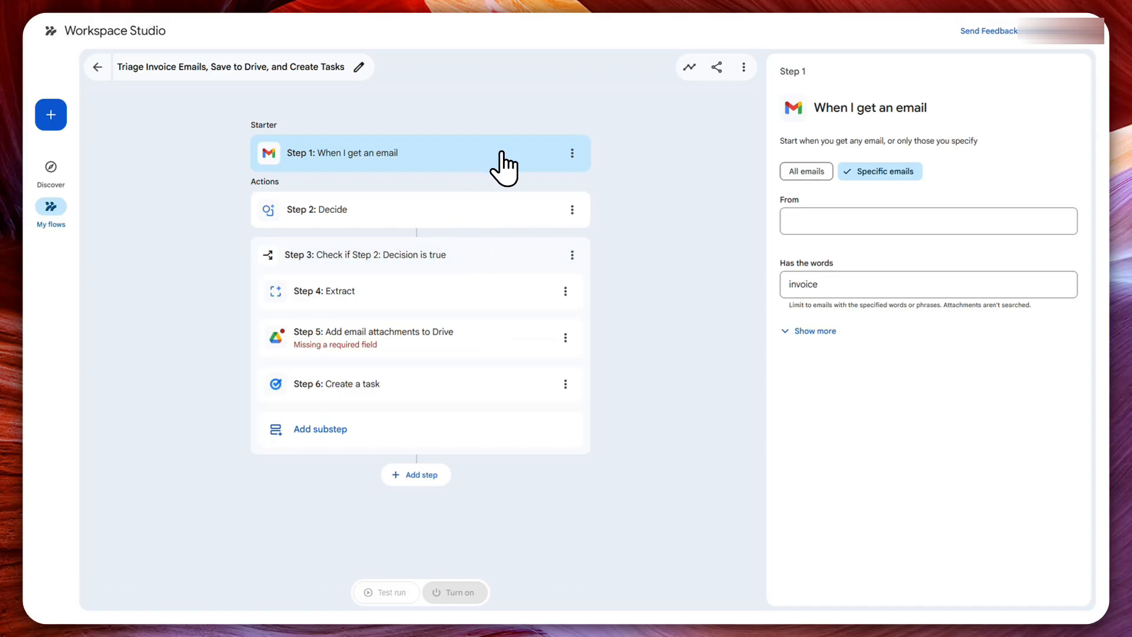
- Review the Decide step's prompt and available email variables, and the condition in the Check if step
click(335, 225)
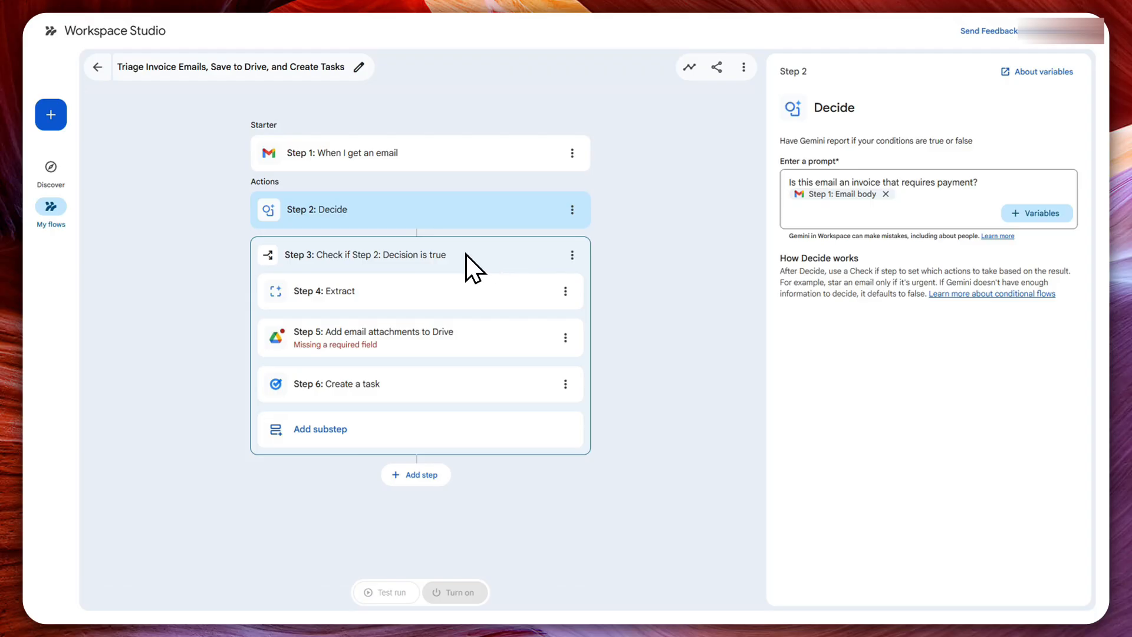
click(1031, 213)
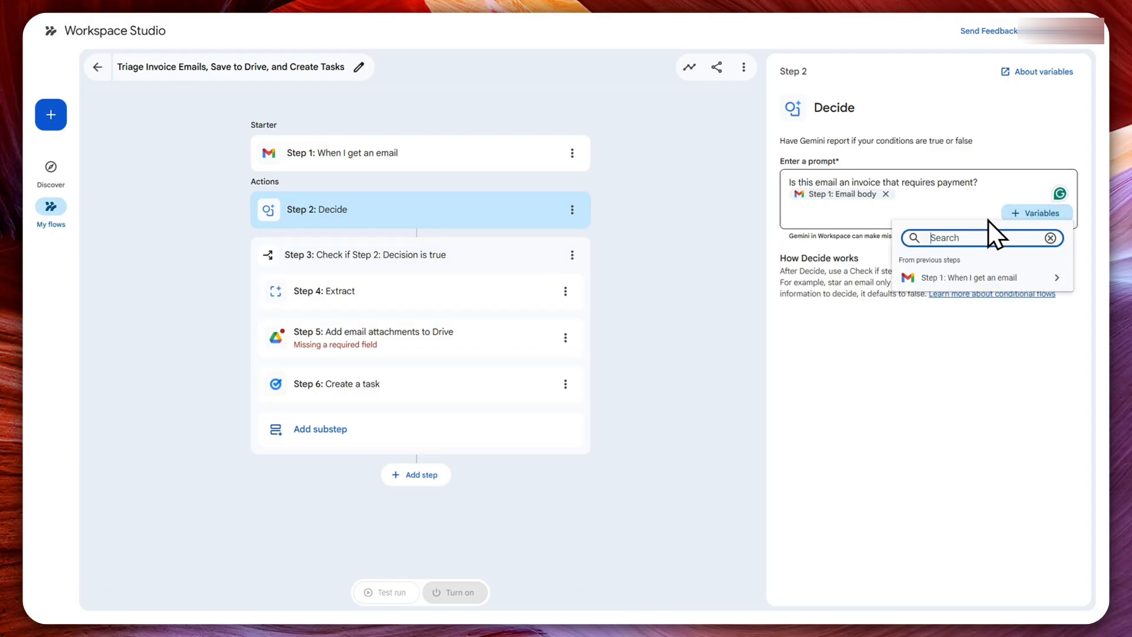
click(944, 279)
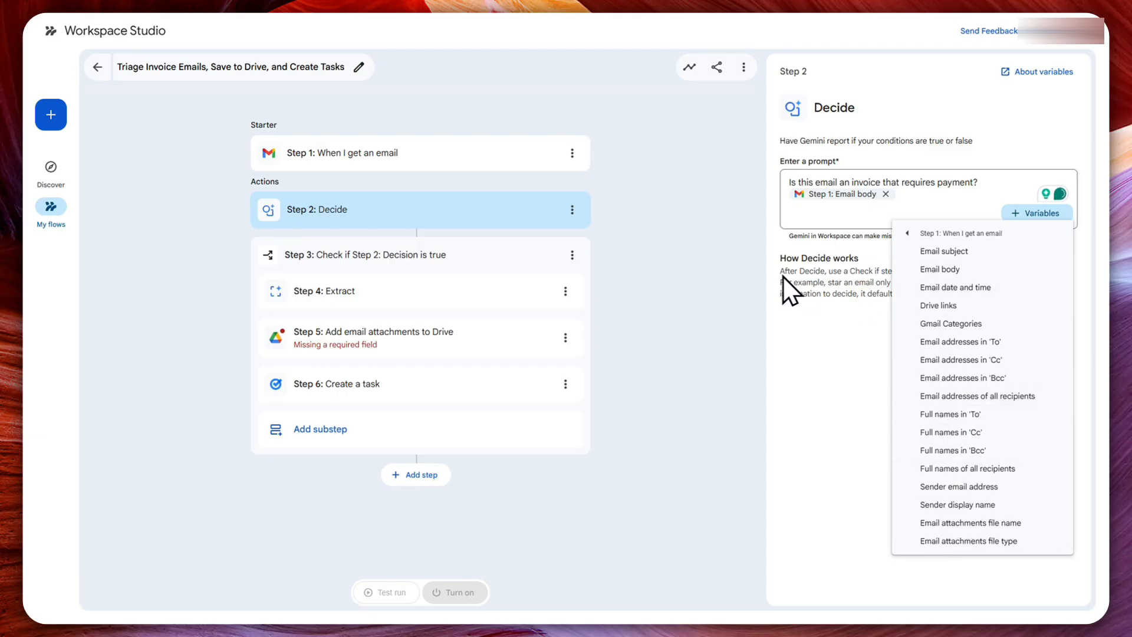
click(724, 242)
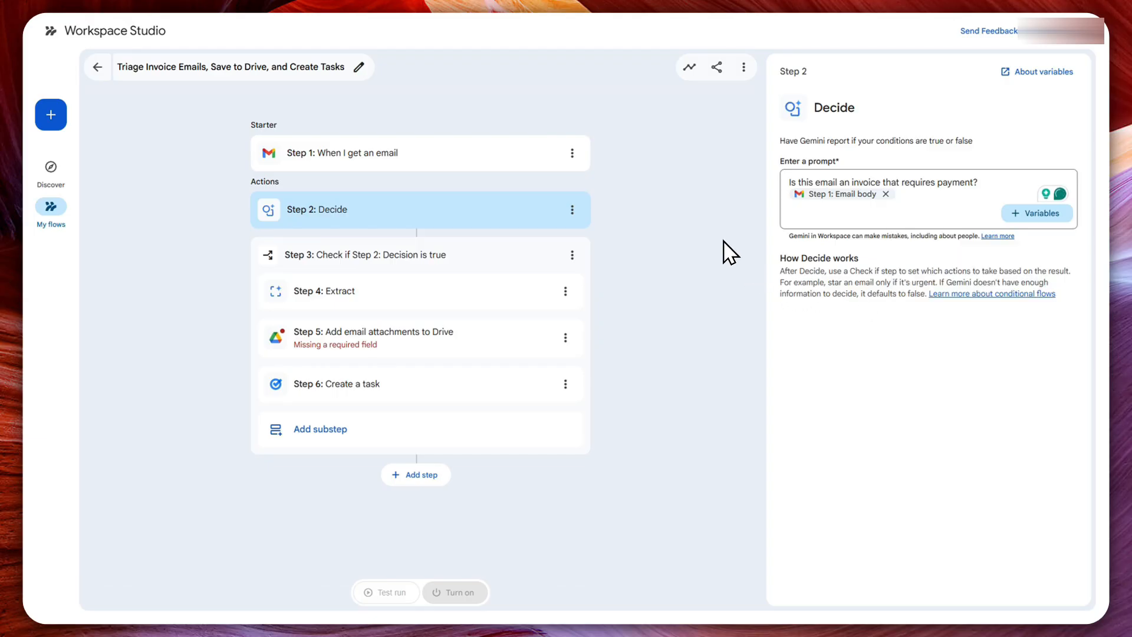
click(416, 257)
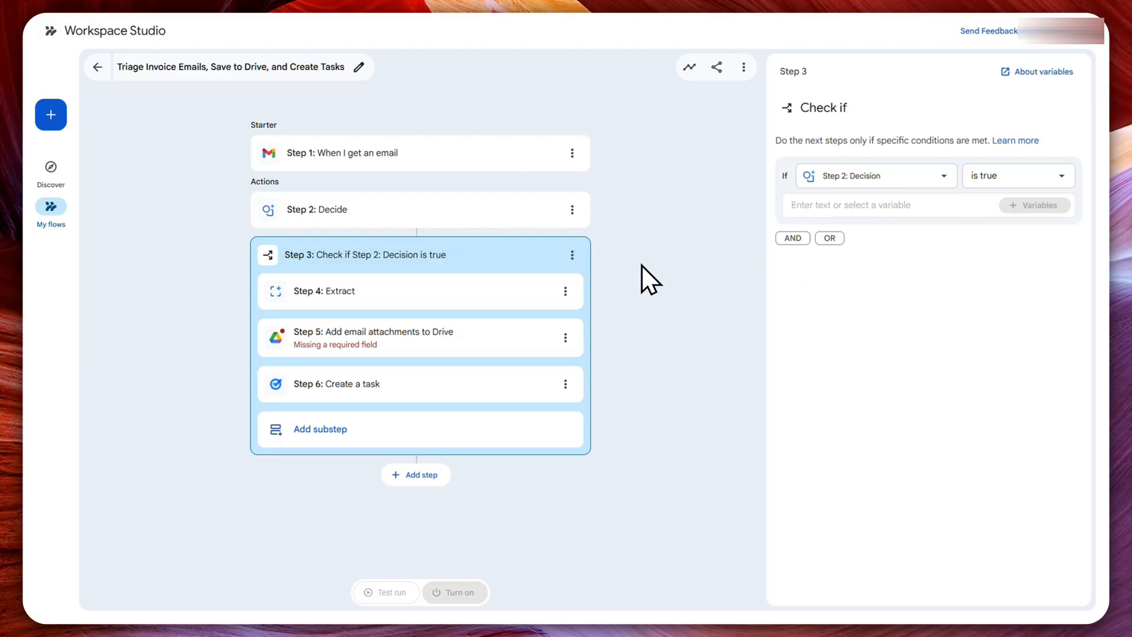
- Review the Extract step's custom content fields for Due Date and Summary, including the Summary description
click(450, 300)
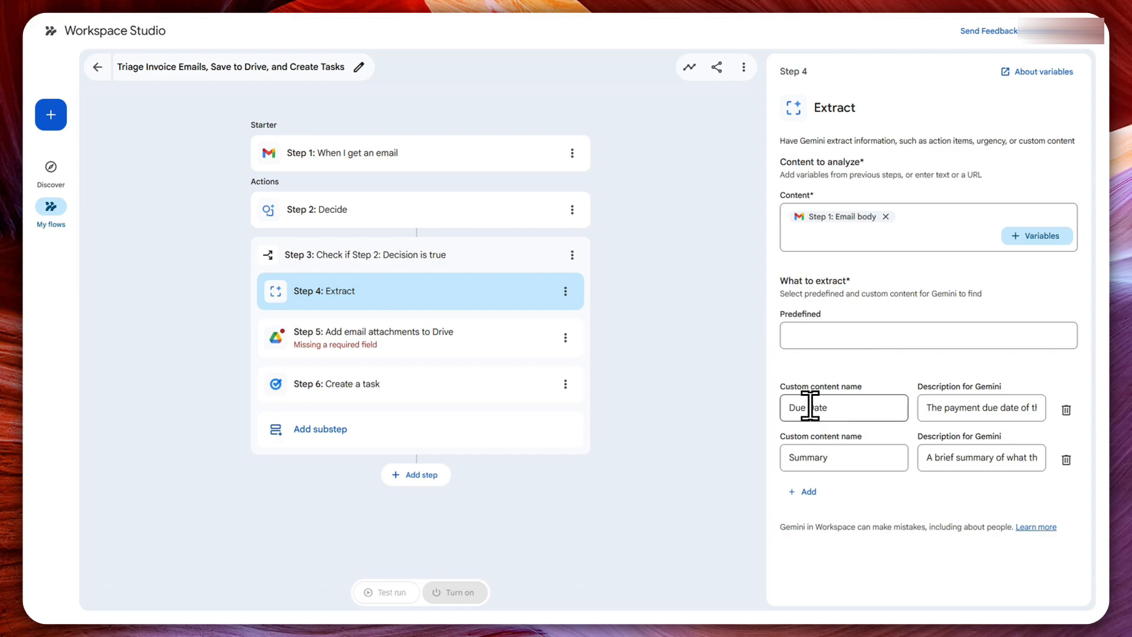
click(791, 408)
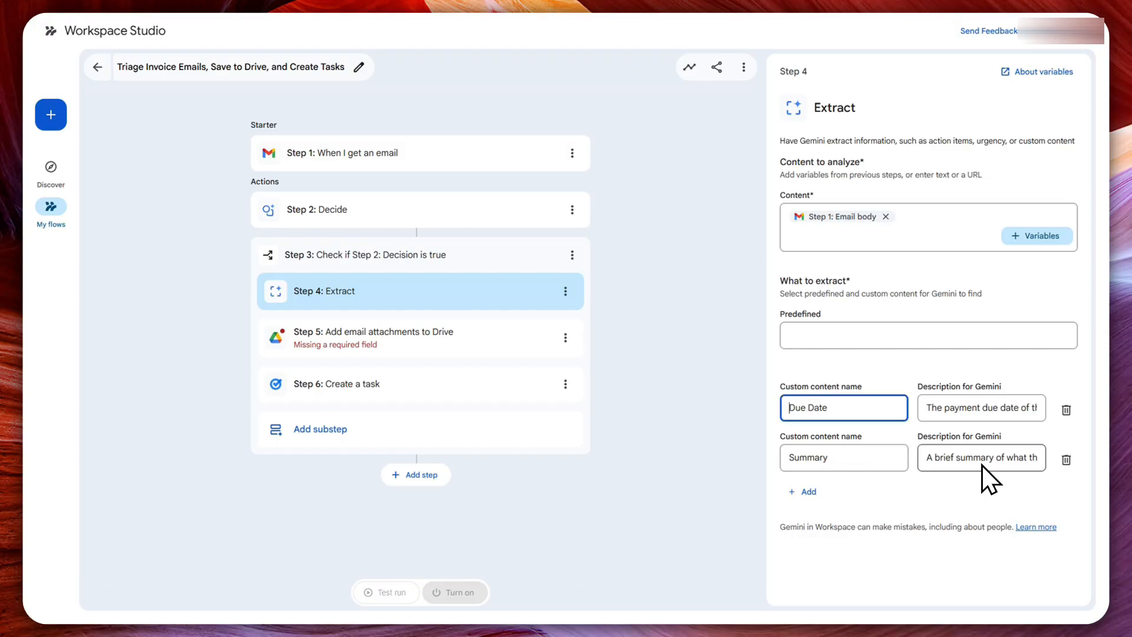
click(951, 455)
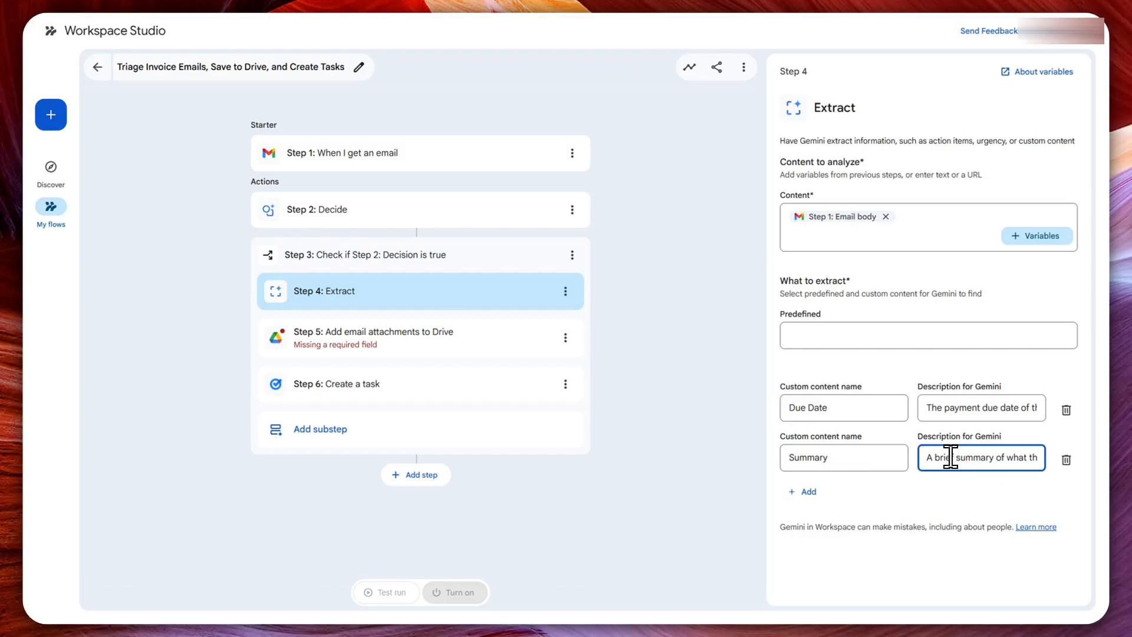
drag(951, 457, 1056, 470)
click(1056, 470)
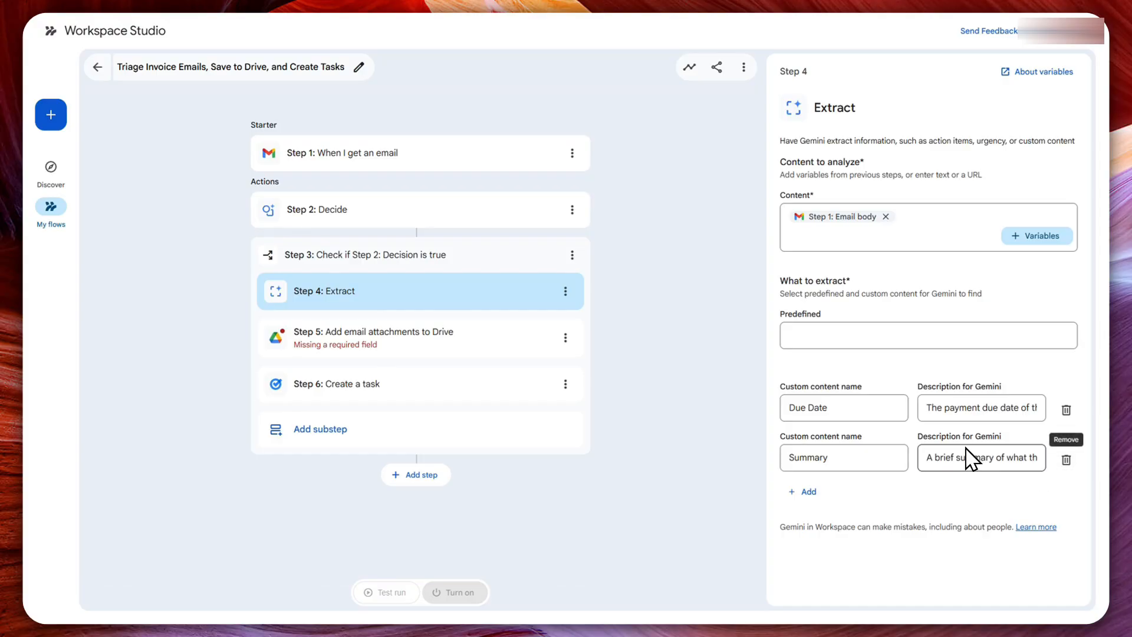
drag(965, 457, 975, 458)
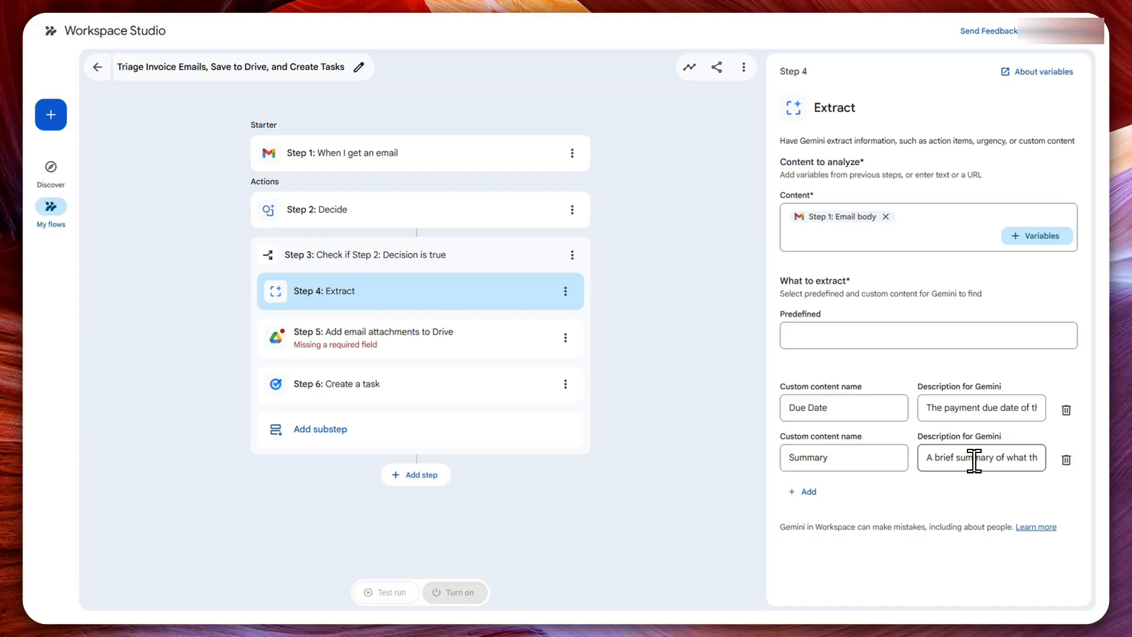
- In the Add email attachments to Drive step, set the location to the Invoices folder and Gmail attachments to Step 1's Email attachments
click(488, 353)
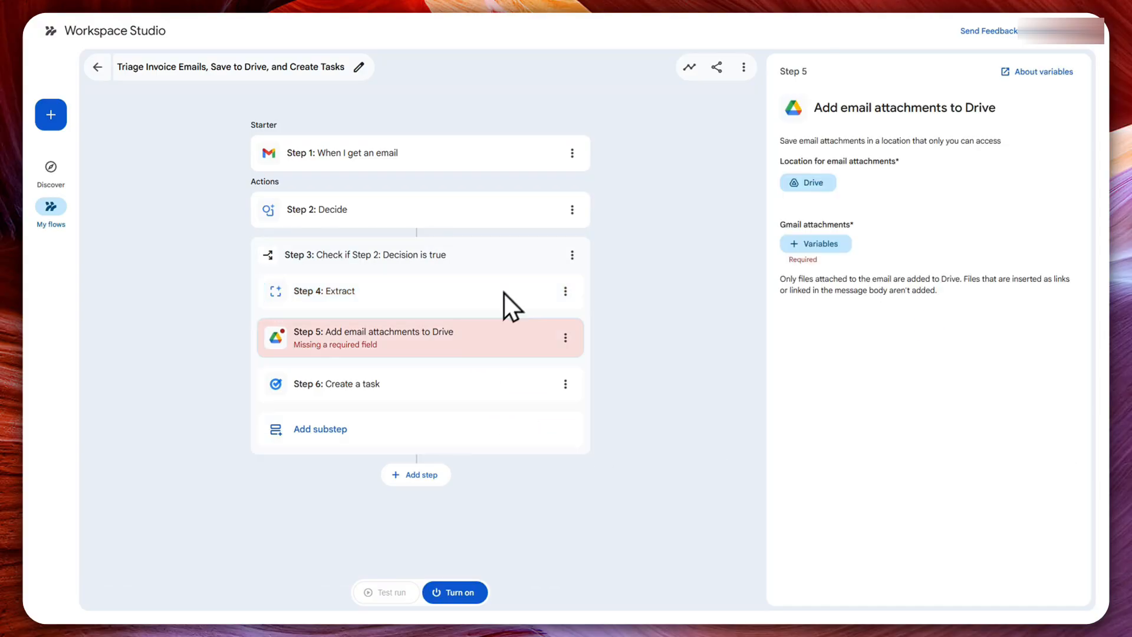
click(813, 177)
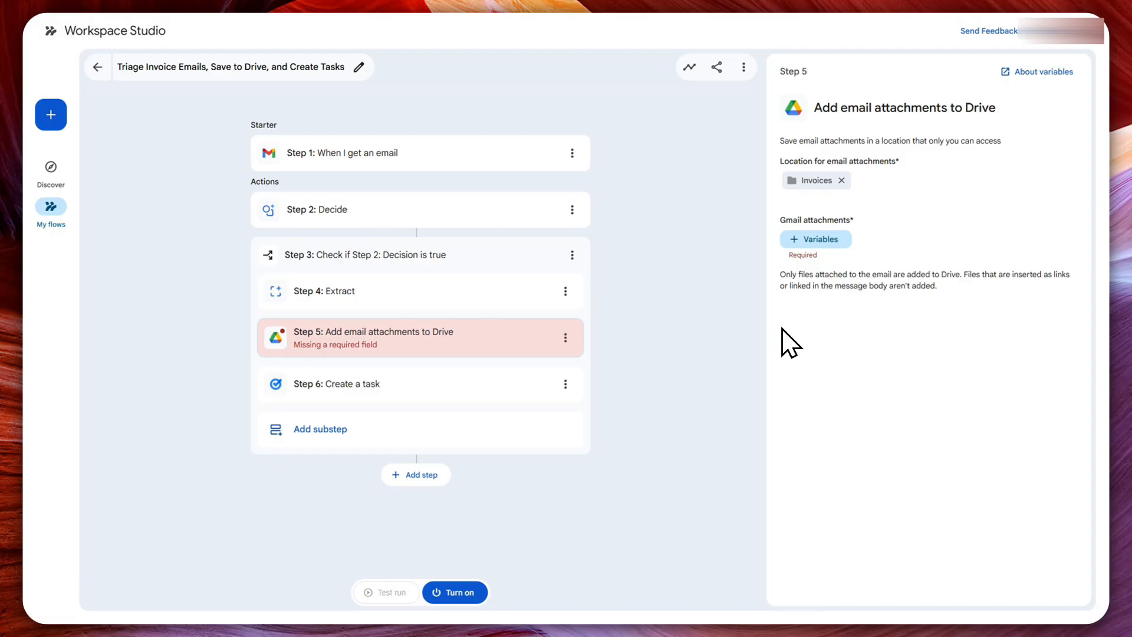
click(358, 385)
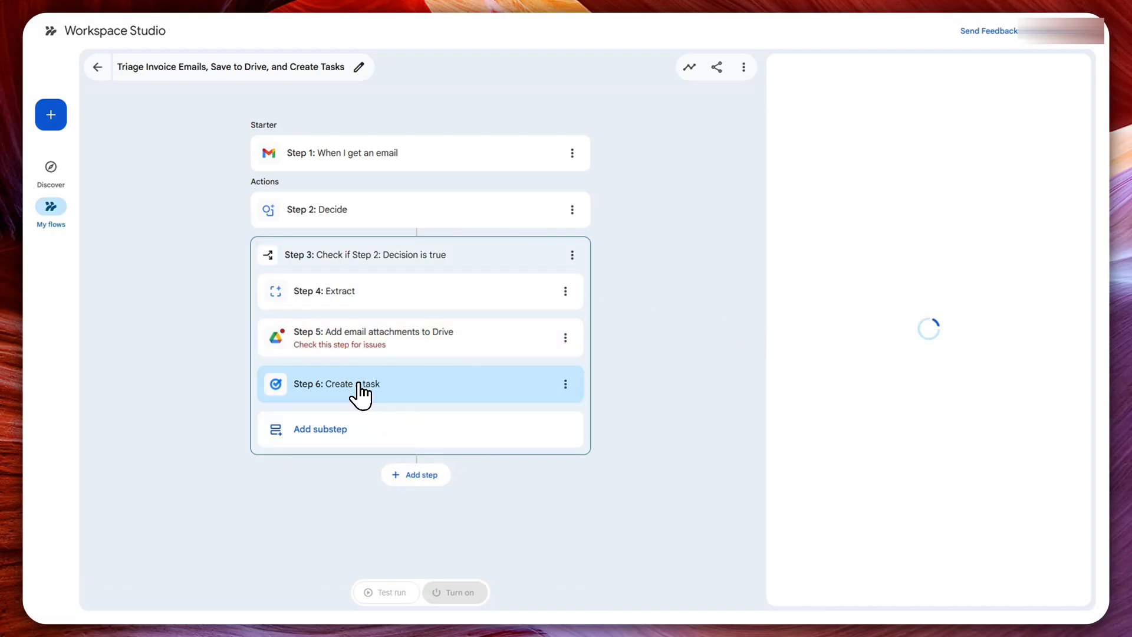
click(374, 348)
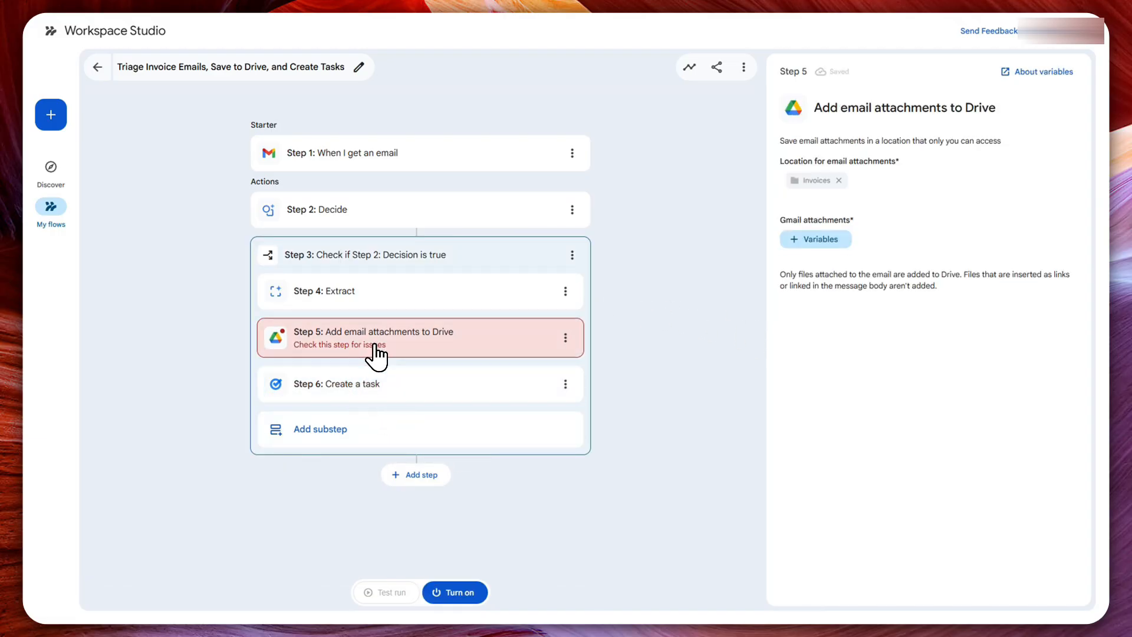
click(814, 243)
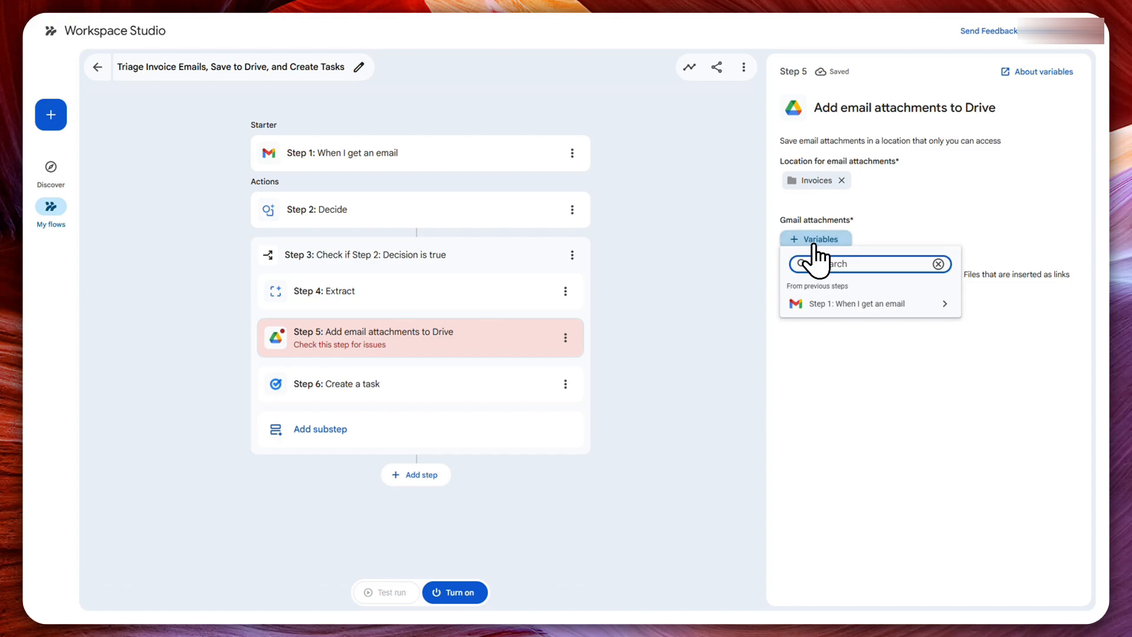
click(878, 304)
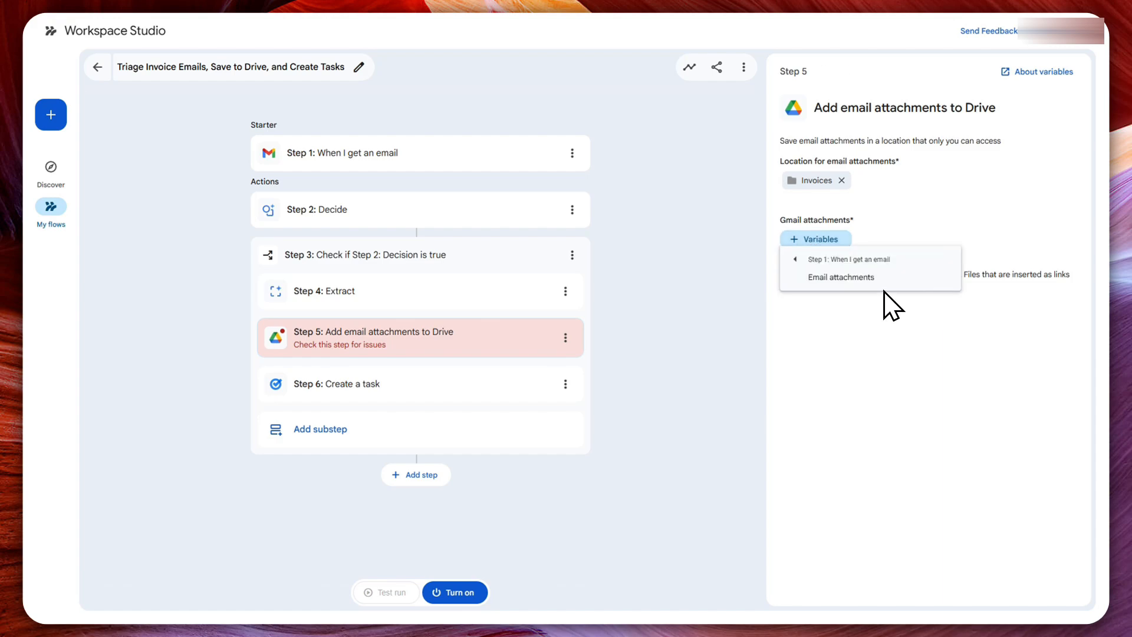
click(864, 282)
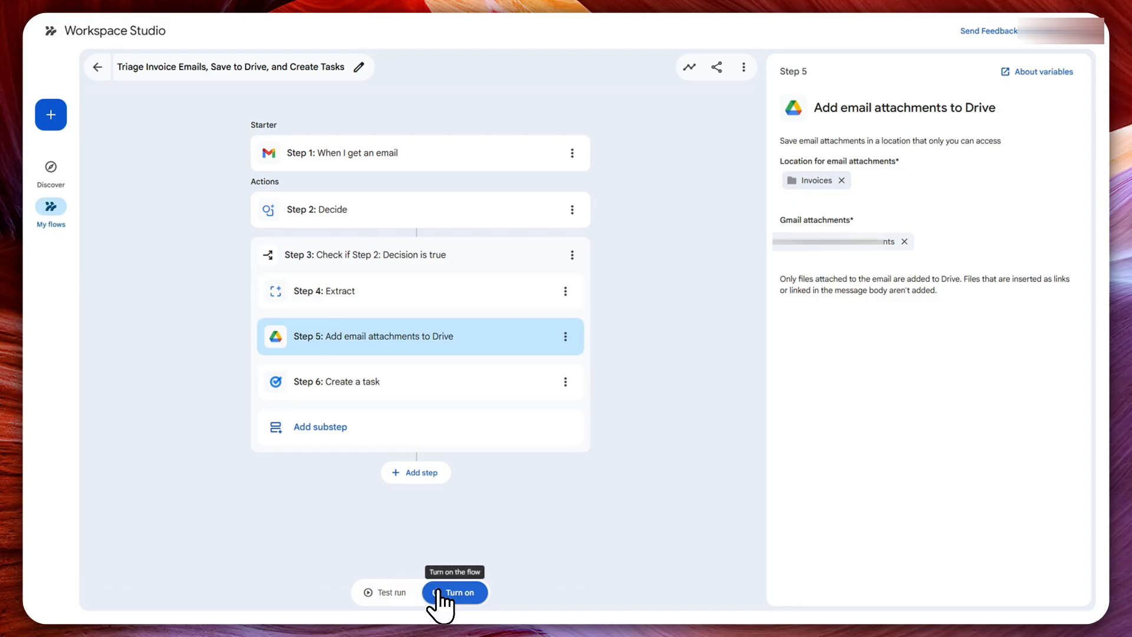
- Test run the flow on the Payment Advice Notification email and turn the flow on
click(385, 594)
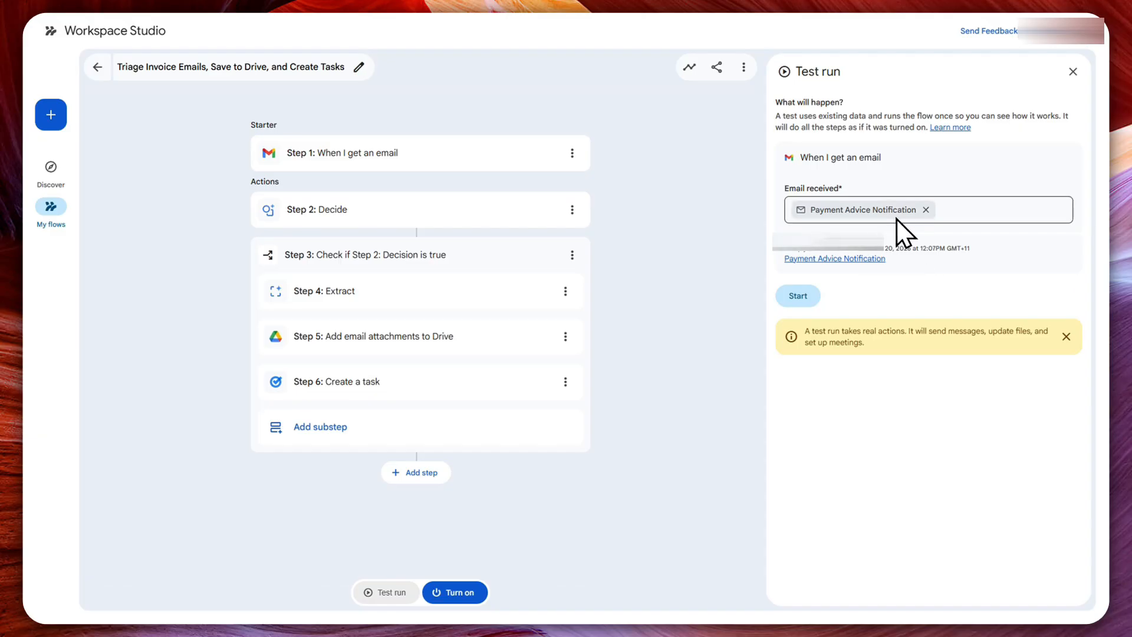
click(800, 302)
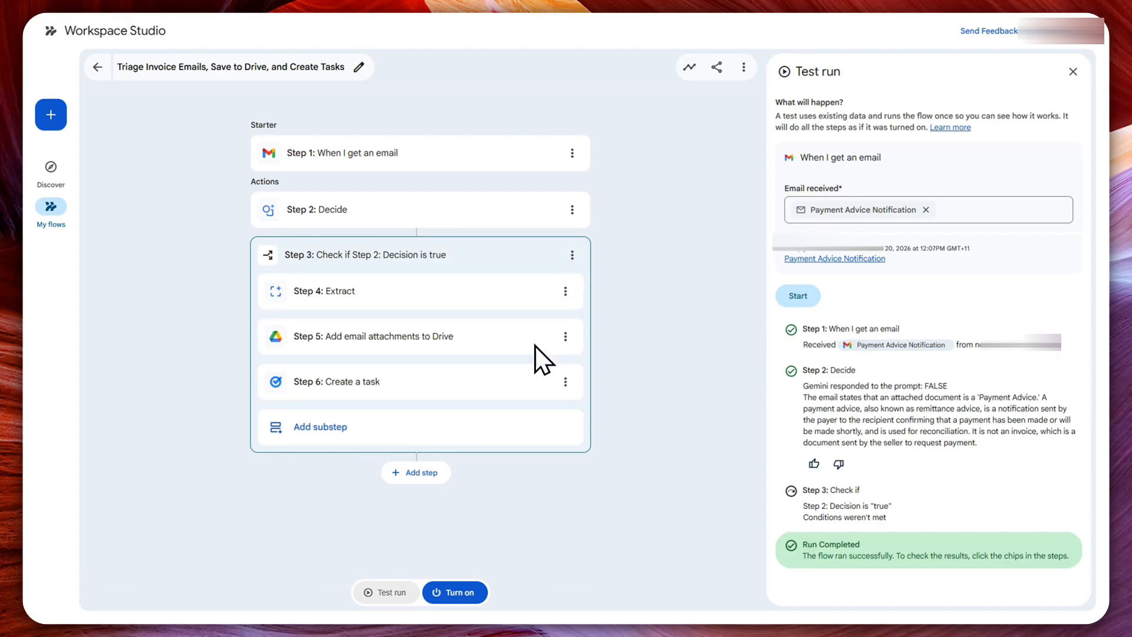
click(447, 593)
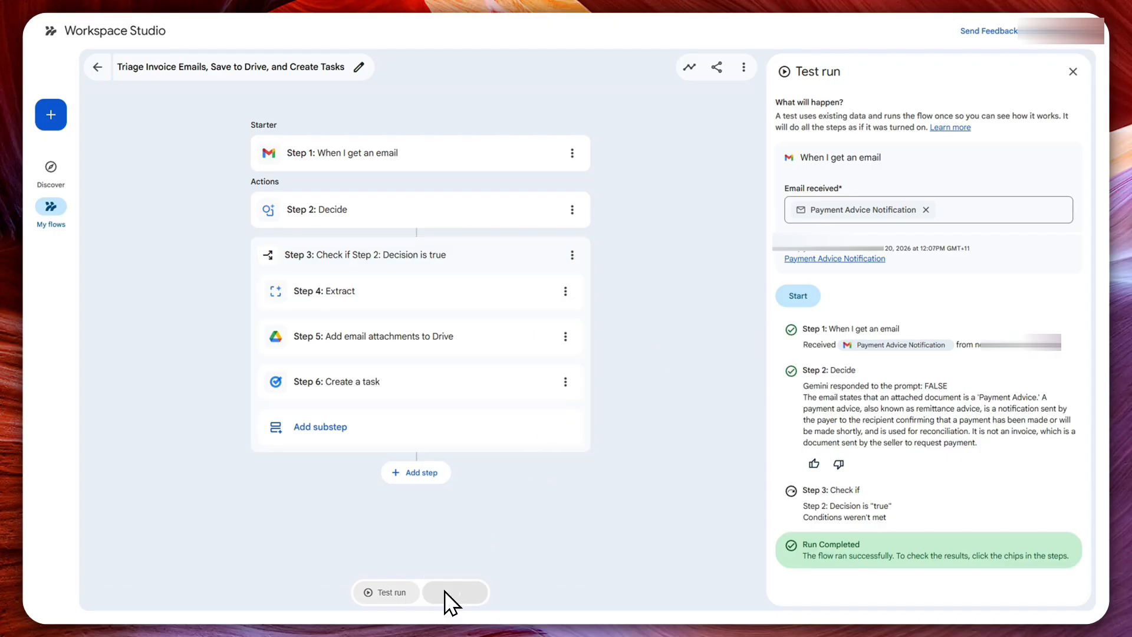